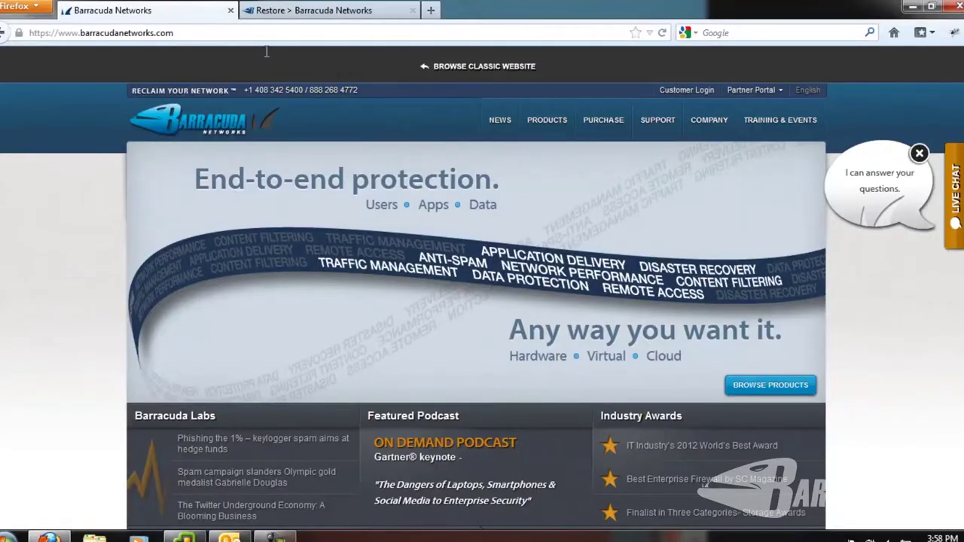
# Go to demo.barracuda.com and scroll down to the Barracuda Backup Service demo entry.
pyautogui.click(252, 32)
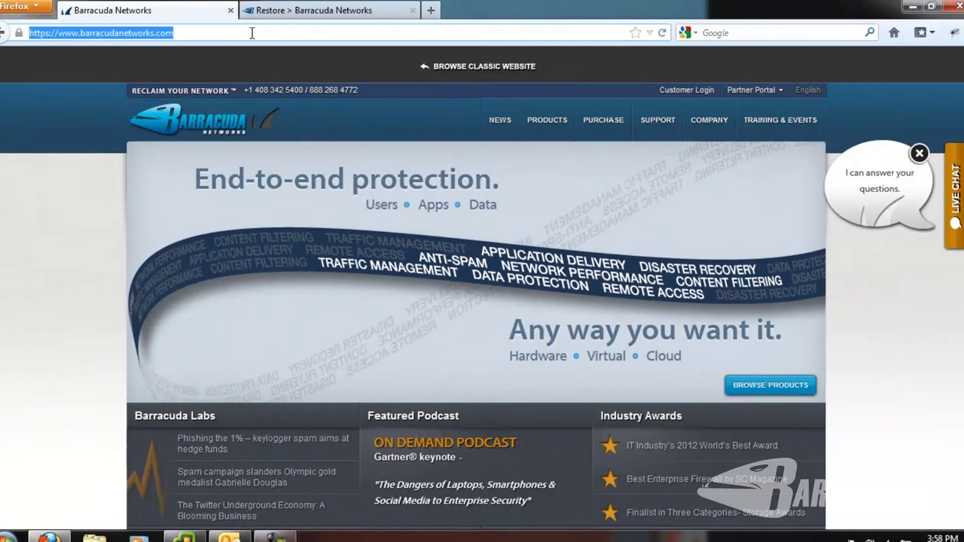
pyautogui.write('demo.barracuda.com')
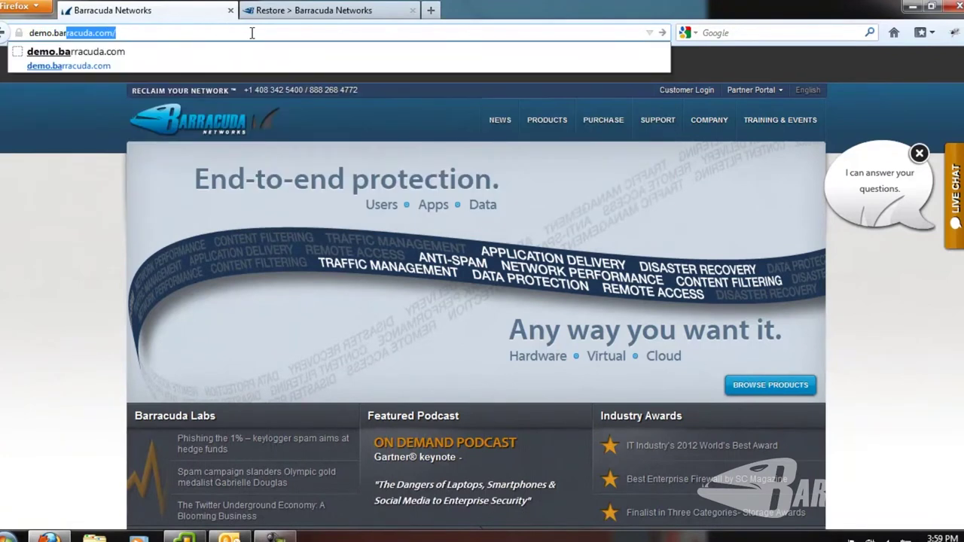
pyautogui.press('Return')
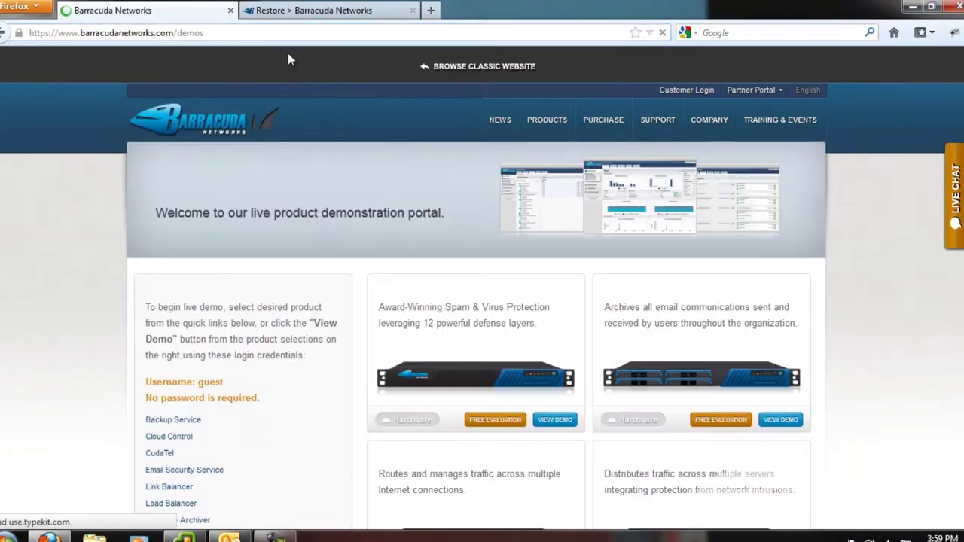
pyautogui.scroll(-5, 452, 275)
pyautogui.scroll(-10, 452, 279)
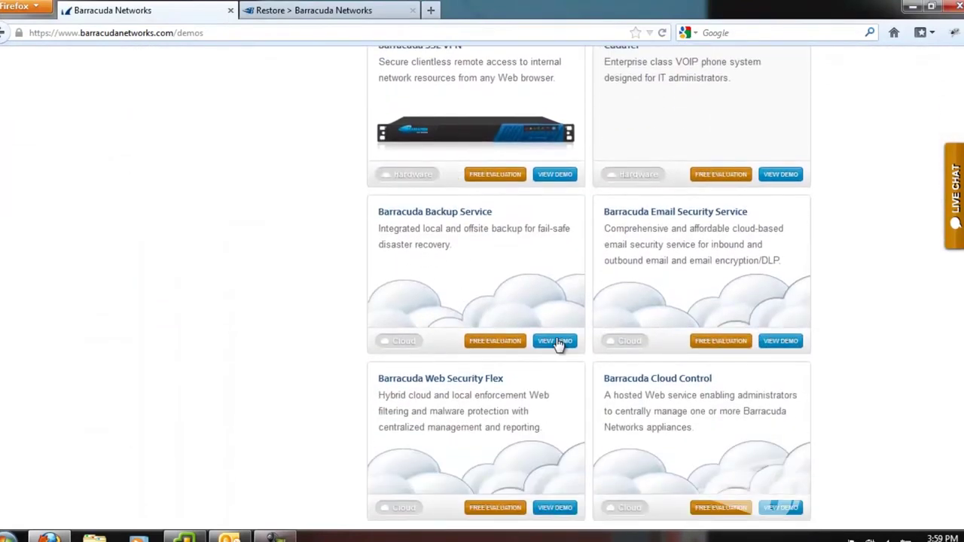
# Launch the Barracuda Backup Service live demo in a new tab.
pyautogui.click(556, 342)
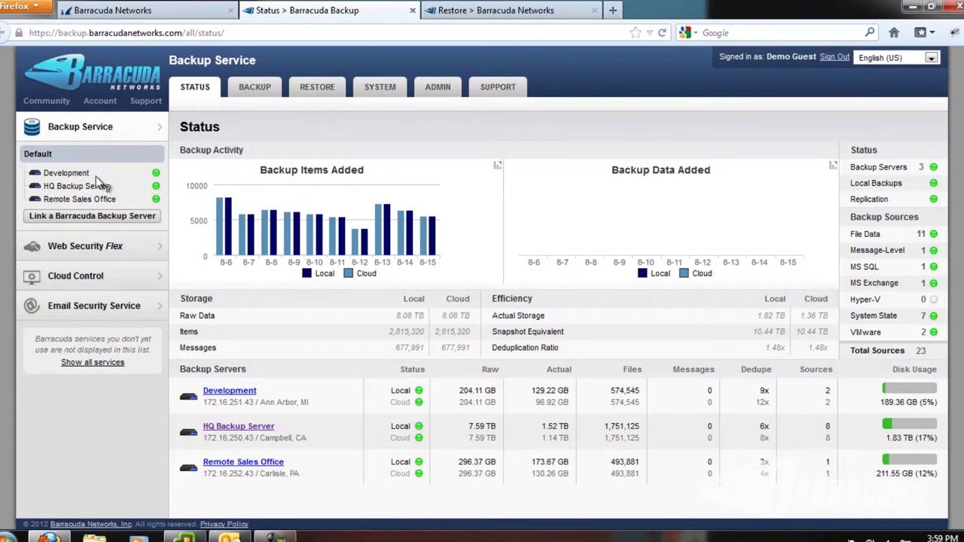
# Show the HQ Backup Server's status page with backup activity charts and storage history.
pyautogui.click(78, 188)
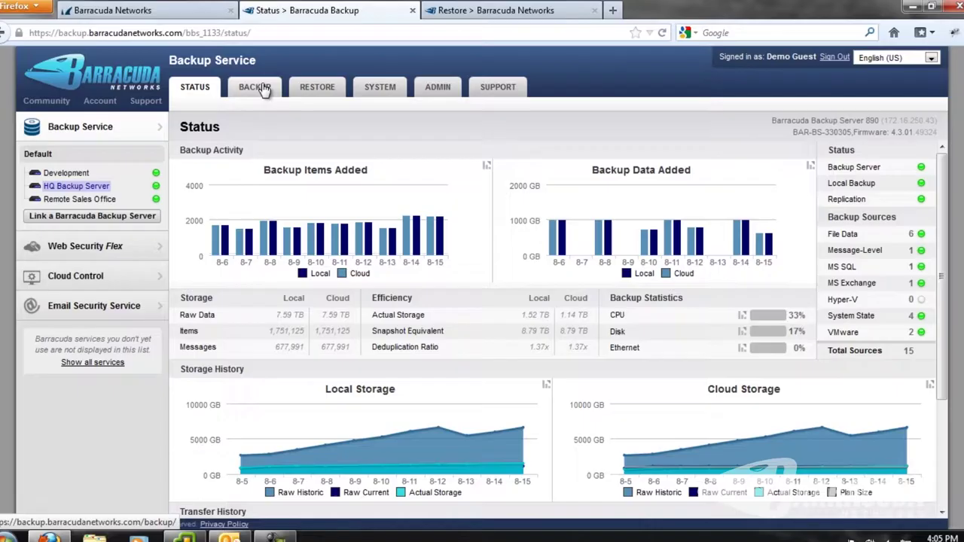
# Review VMware Server 2's settings under BACKUP > Sources, then return to the Data Sources list.
pyautogui.moveTo(263, 89)
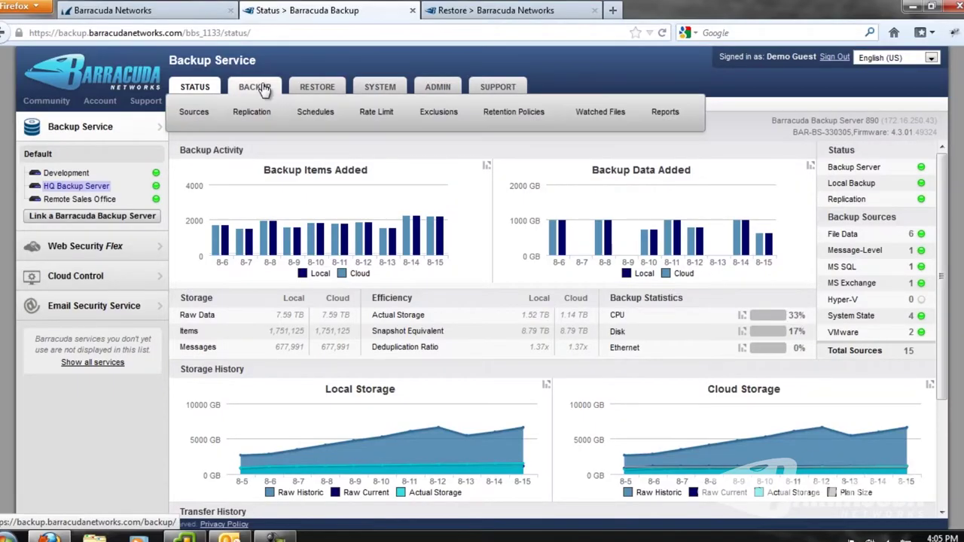
pyautogui.click(193, 110)
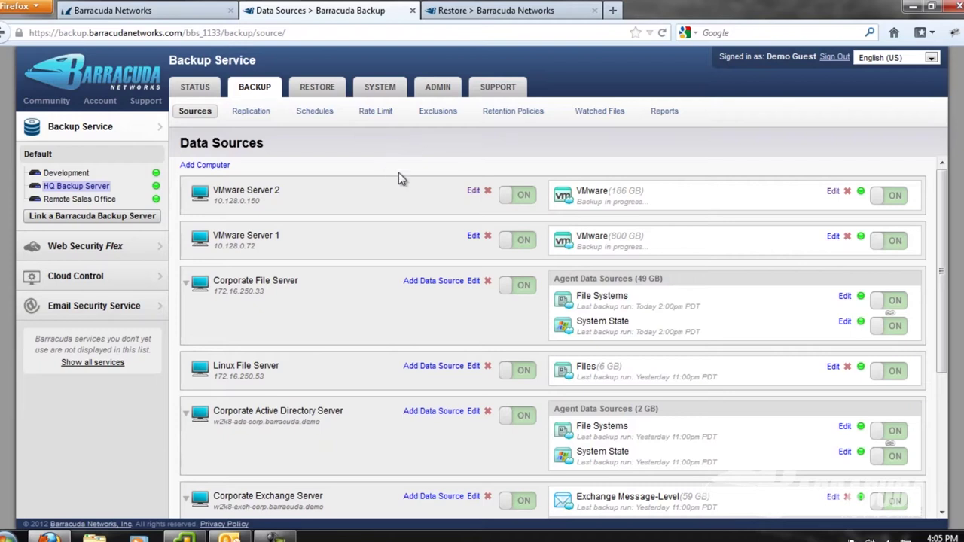
pyautogui.click(472, 192)
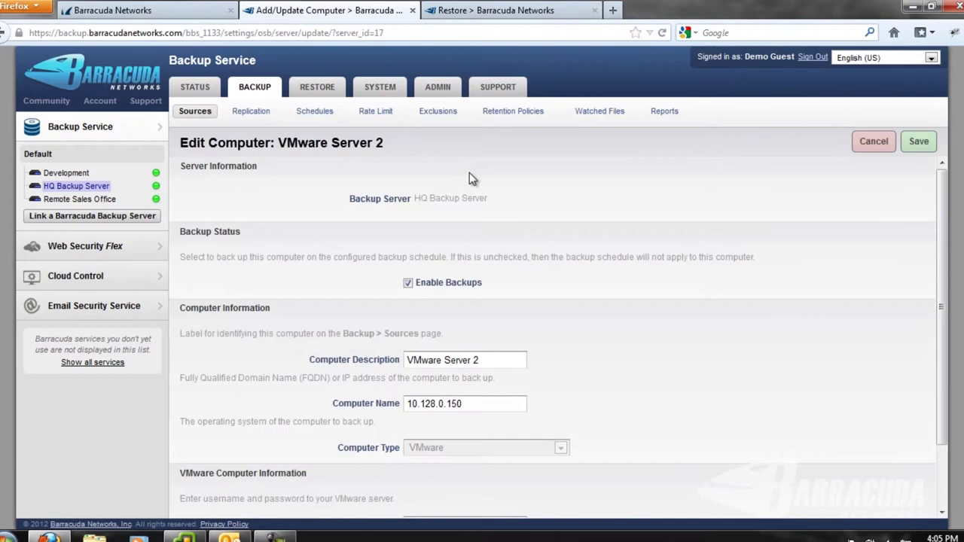
pyautogui.scroll(-2, 632, 268)
pyautogui.scroll(-1, 633, 268)
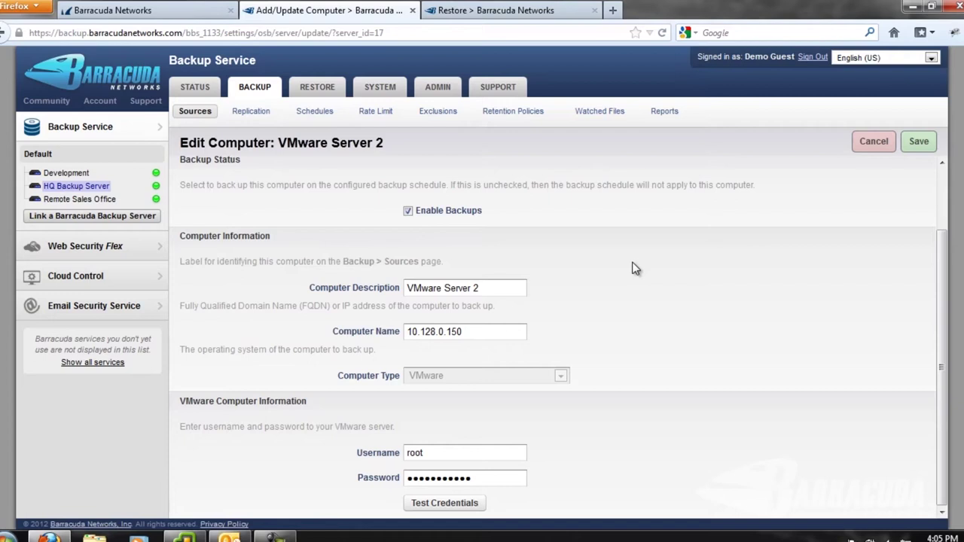
pyautogui.click(197, 112)
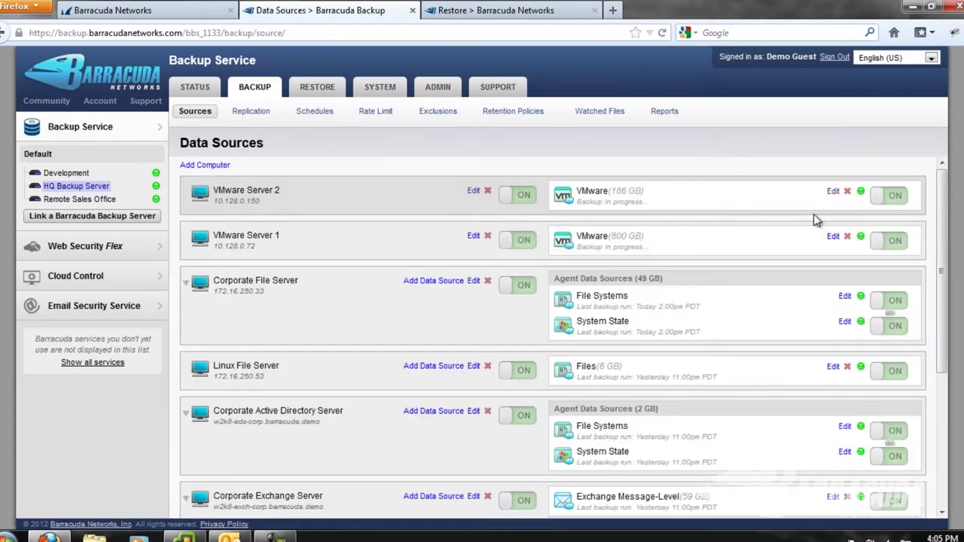
# Set VMware Server 2's VMware source to Select Specific Items, listing its four VMs, then view Restore.
pyautogui.click(832, 190)
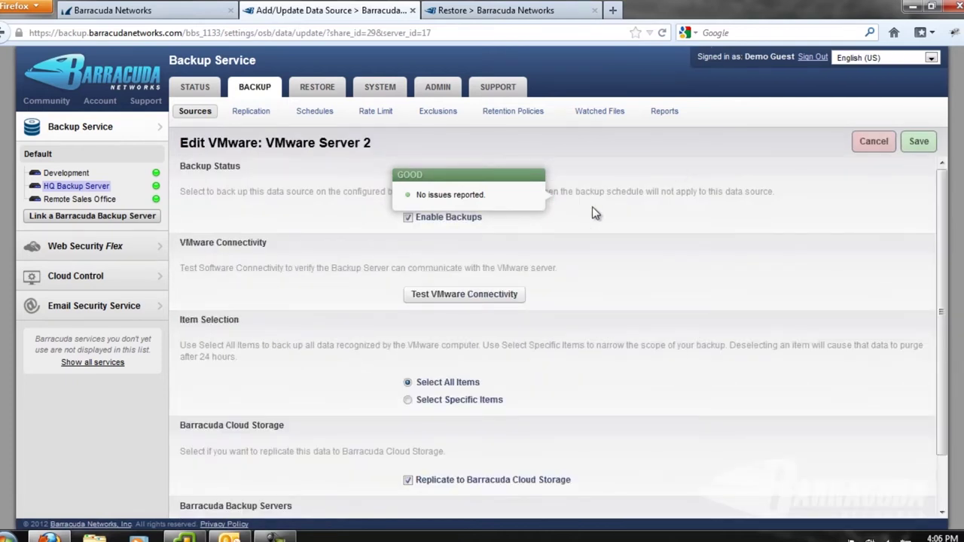
pyautogui.click(408, 400)
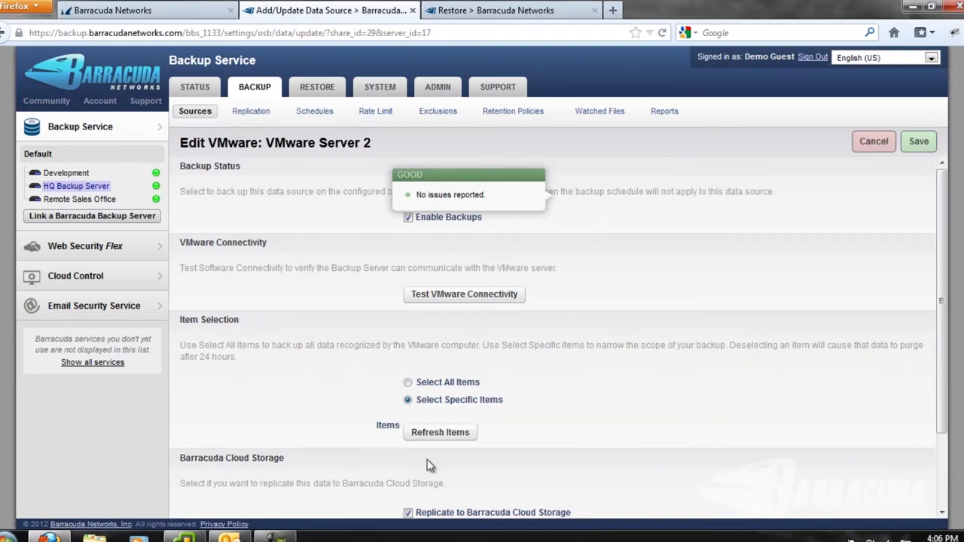
pyautogui.click(461, 433)
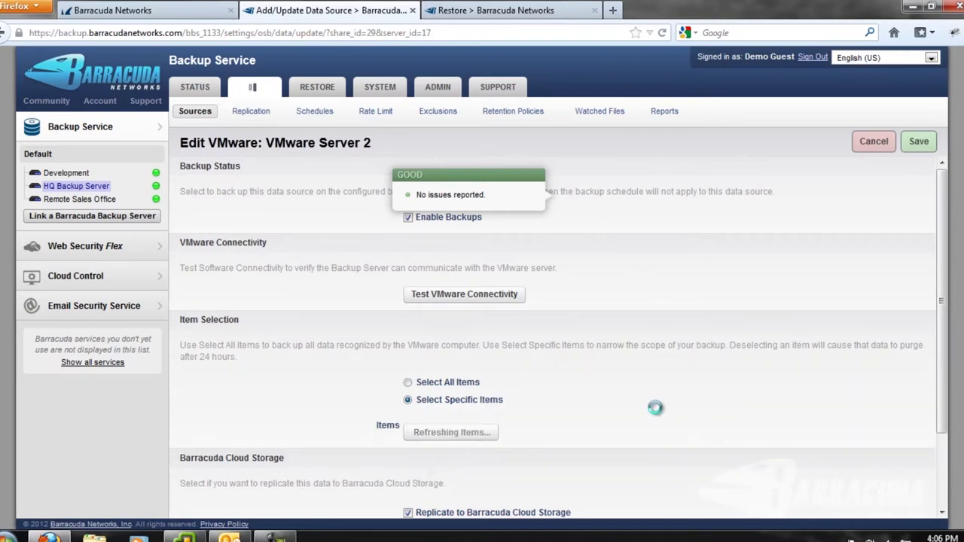
pyautogui.click(423, 427)
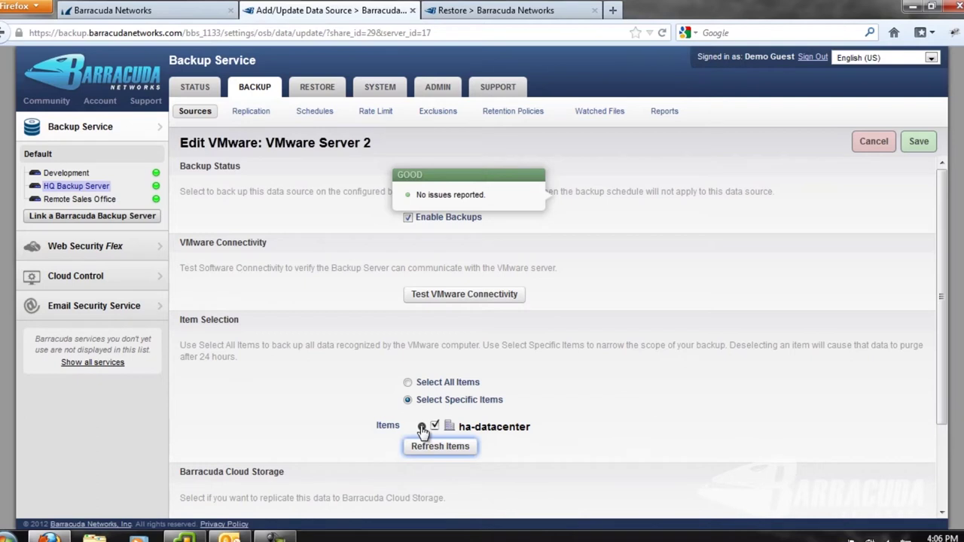
pyautogui.click(434, 435)
pyautogui.scroll(-1, 676, 409)
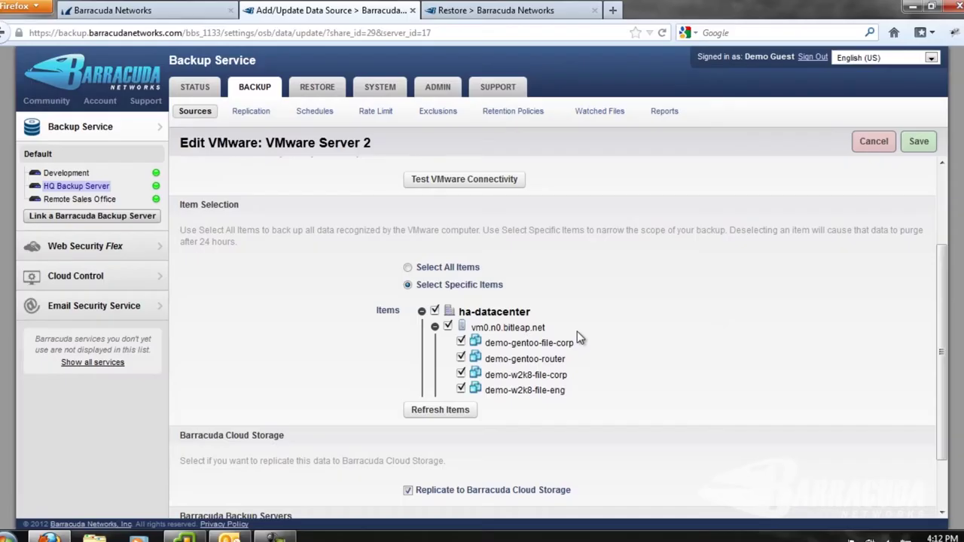
pyautogui.click(515, 12)
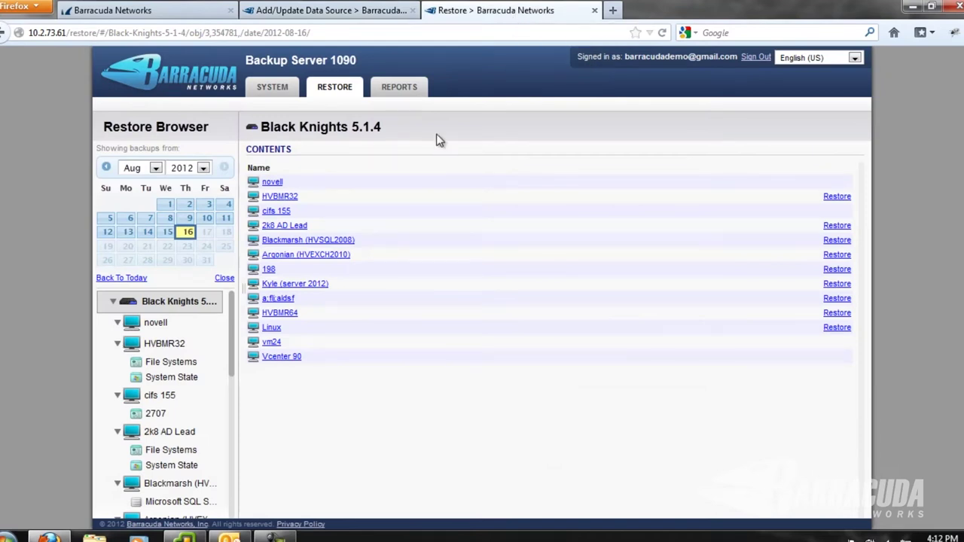
# Browse the Restore Browser tree to Vcenter 90 > Ann Arbor > vmotion2 to list its VMs.
pyautogui.click(294, 358)
pyautogui.click(292, 188)
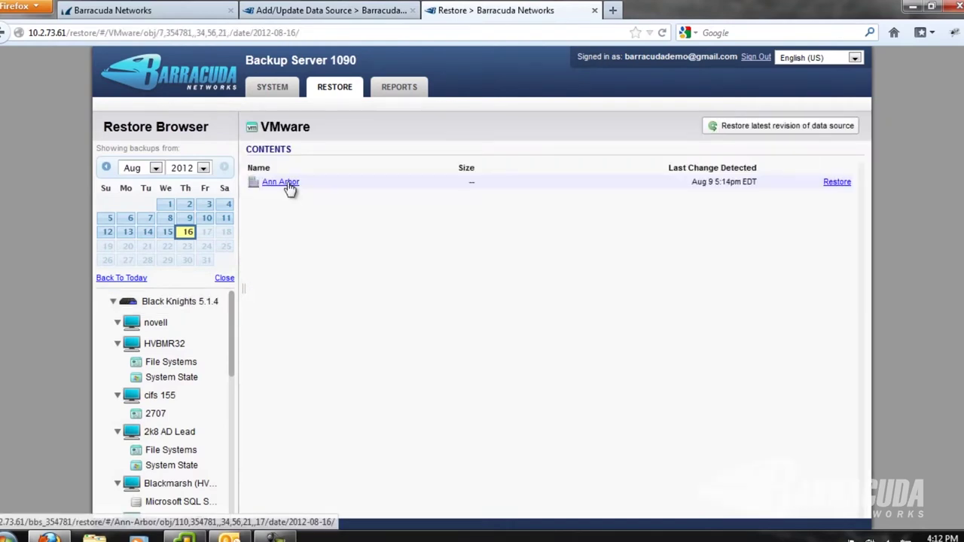
pyautogui.click(290, 189)
pyautogui.click(285, 188)
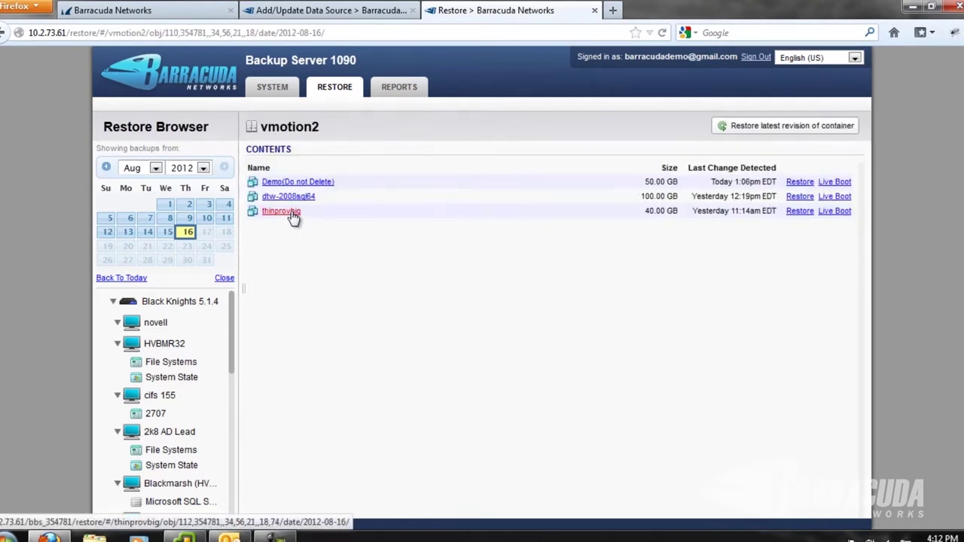
pyautogui.click(291, 213)
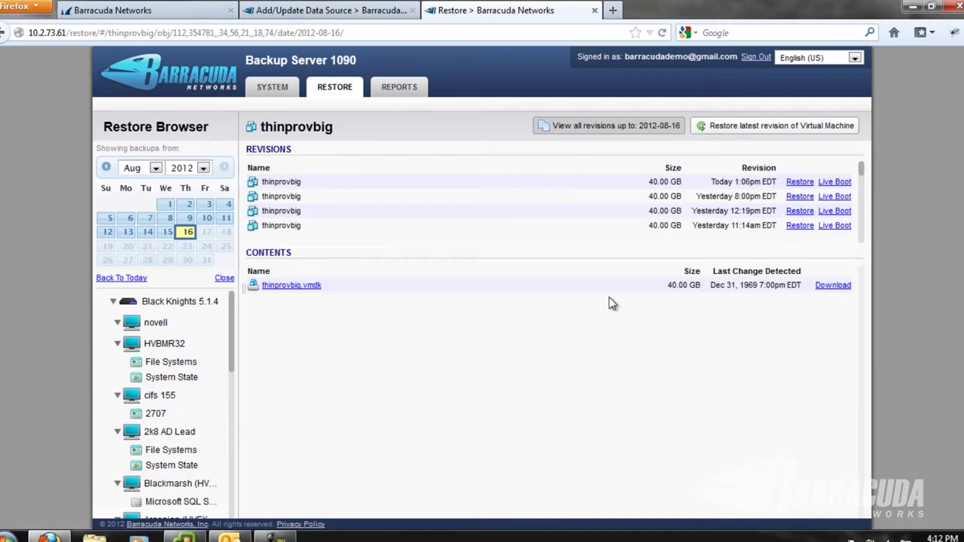
pyautogui.scroll(-5, 181, 369)
pyautogui.scroll(-4, 188, 380)
pyautogui.click(172, 484)
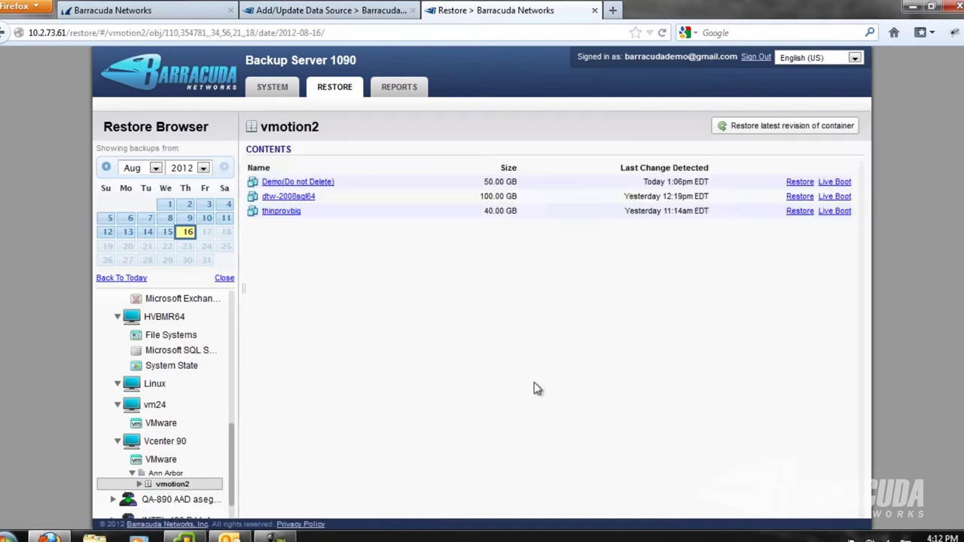
# Start restoring thinprovbig to ESX, choosing Other Hostname or IP Address as the target.
pyautogui.click(800, 211)
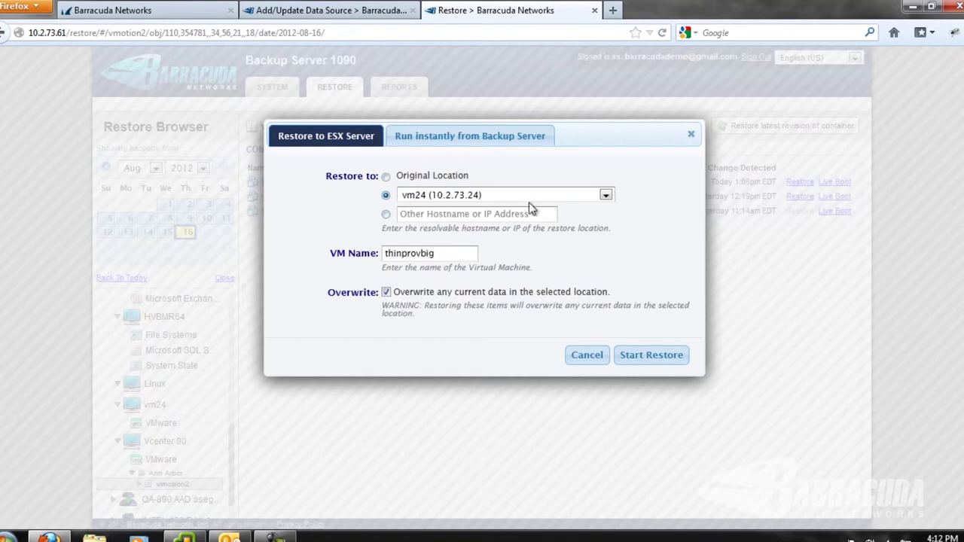
pyautogui.click(606, 195)
pyautogui.click(422, 208)
pyautogui.click(386, 215)
pyautogui.click(420, 216)
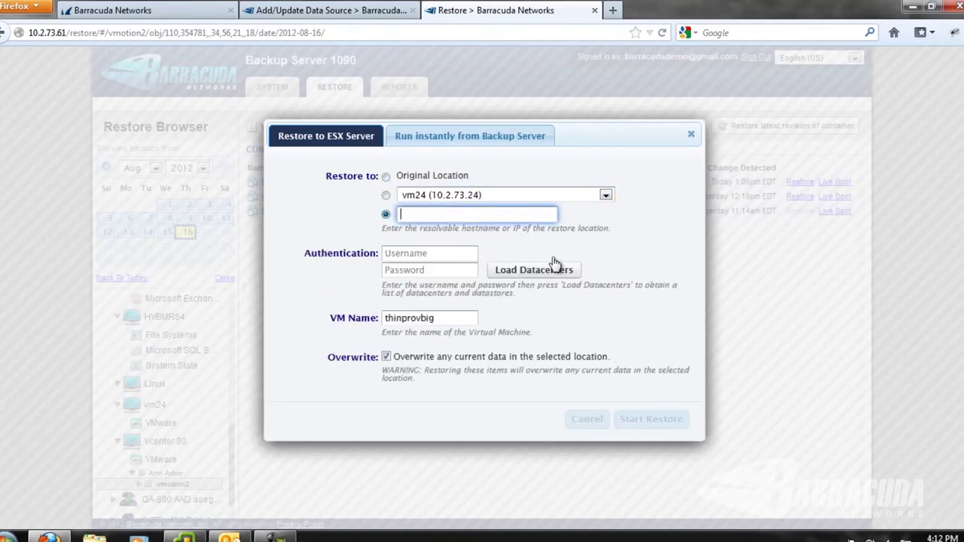
# Go through the Username, Password and VM Name fields, keeping the VM name thinprovbig.
pyautogui.click(442, 256)
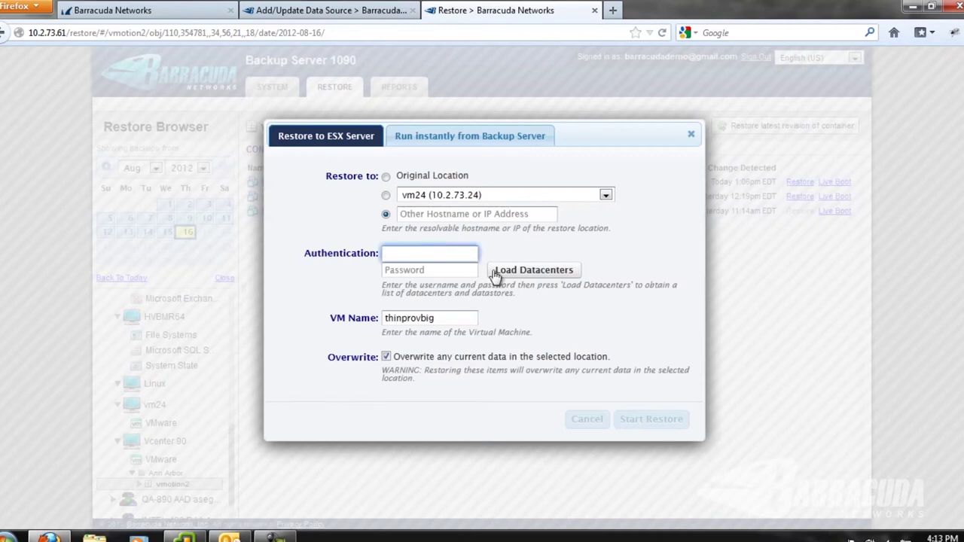
pyautogui.click(427, 265)
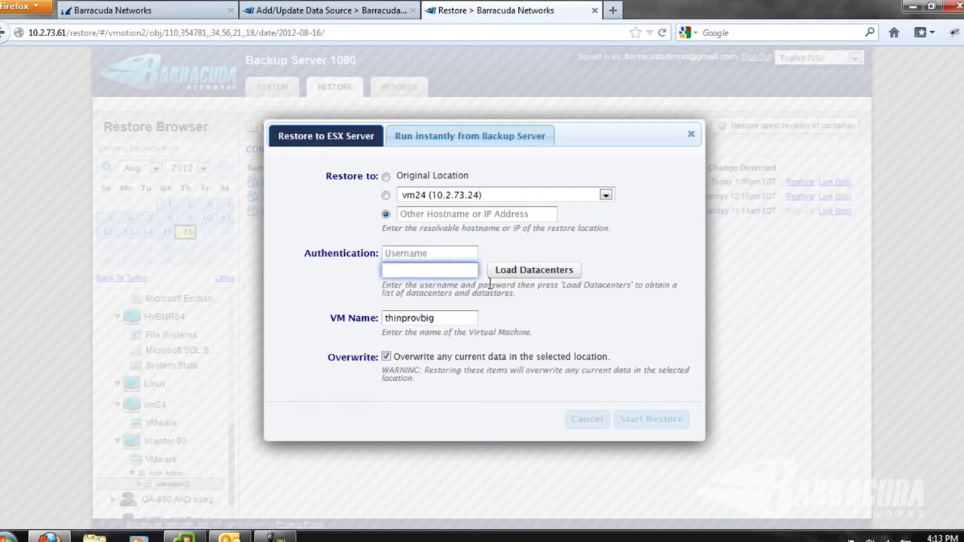
pyautogui.click(452, 316)
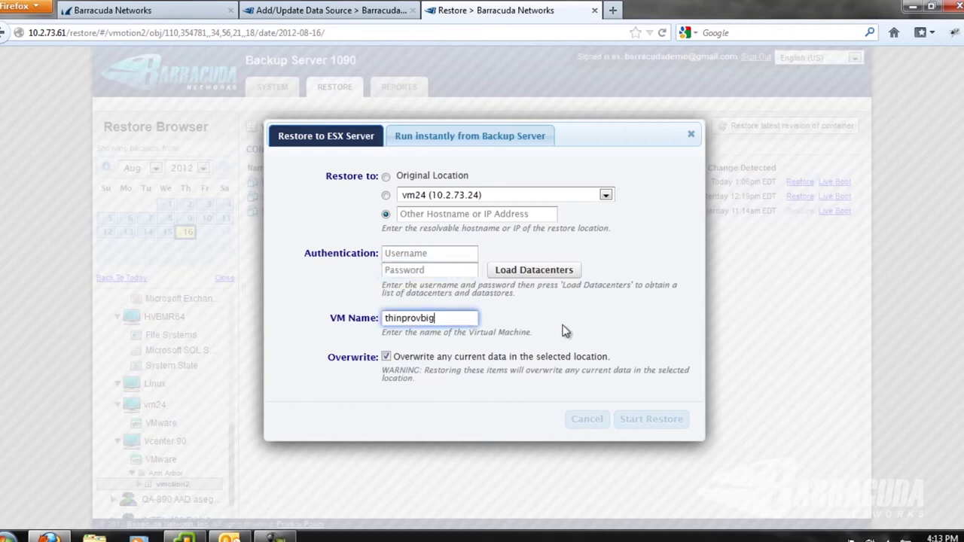
pyautogui.click(675, 365)
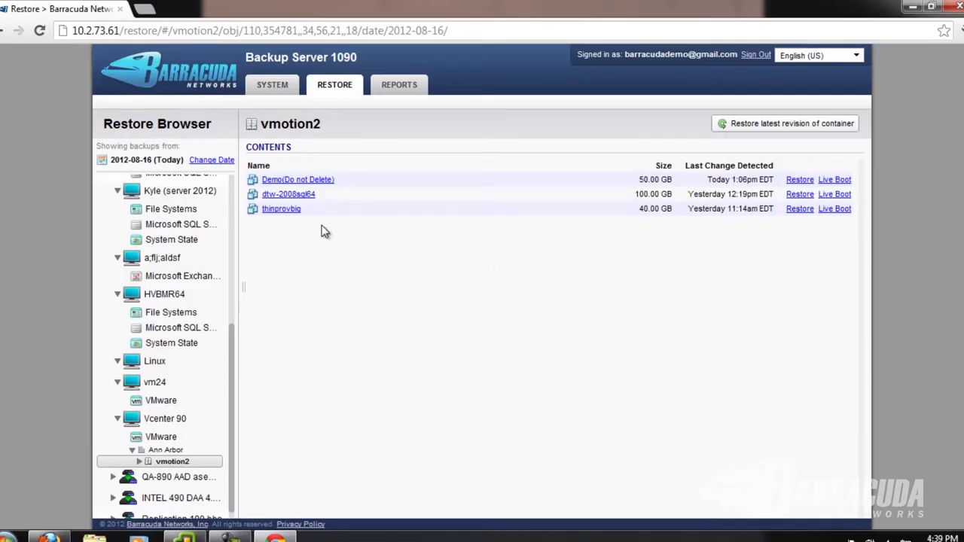
# Browse thinprovbig > thinprovbig.vmdk > Partition 2 into the Windows folder.
pyautogui.click(296, 214)
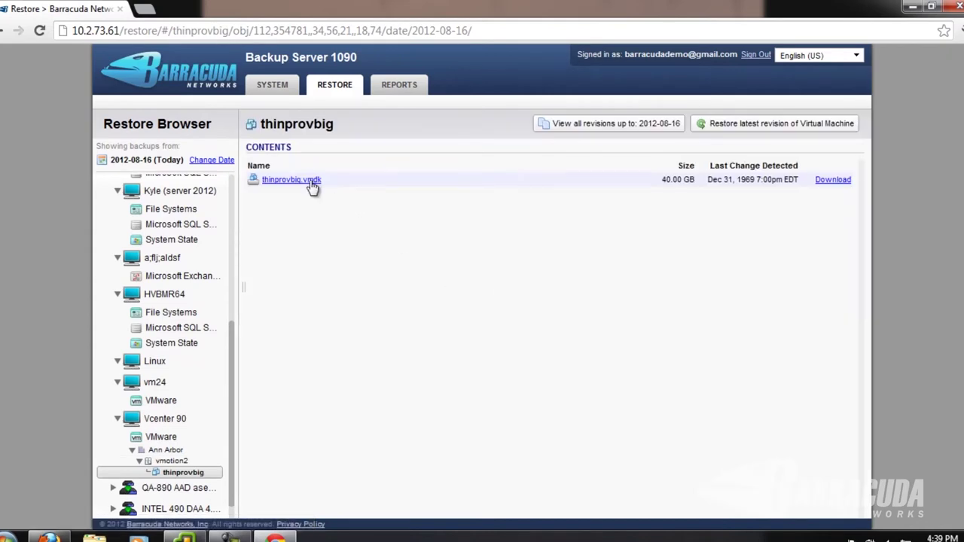
pyautogui.click(313, 181)
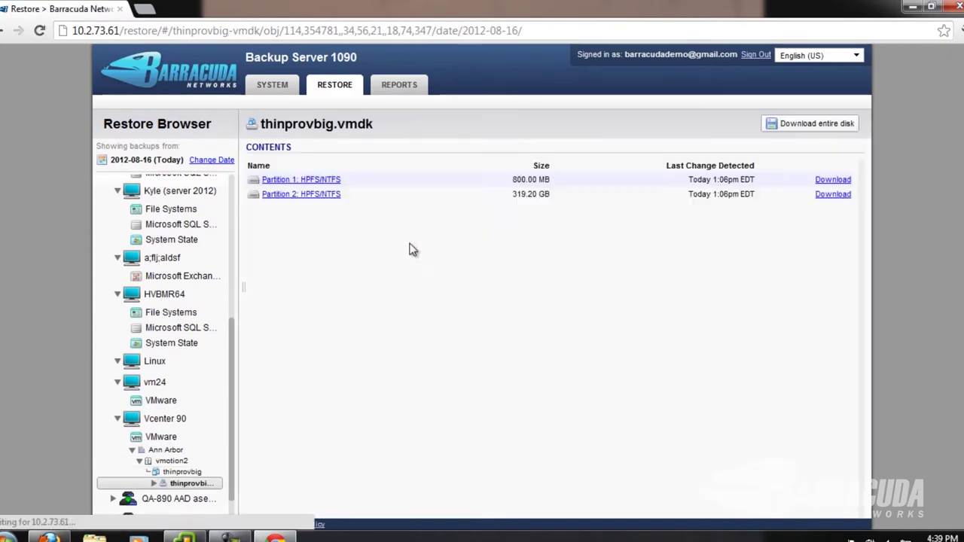
pyautogui.click(334, 195)
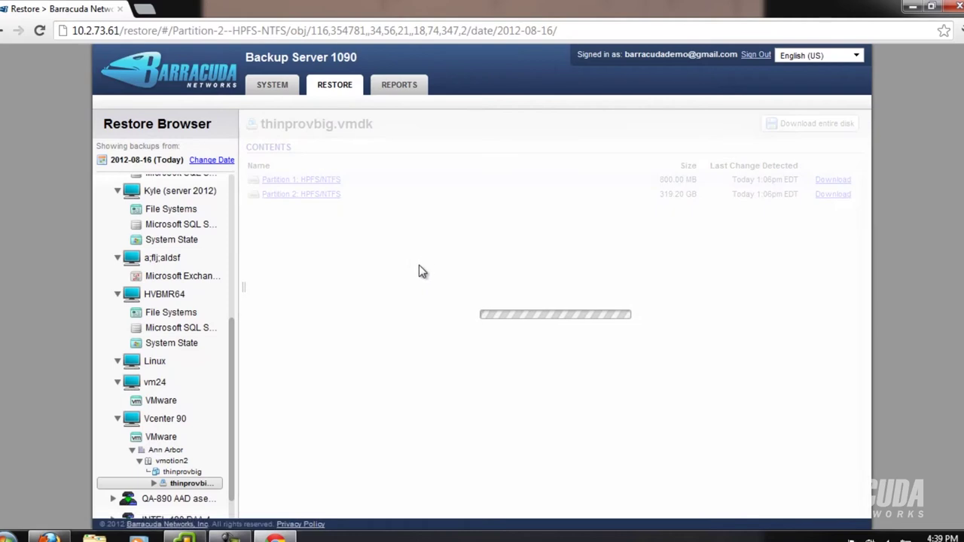
pyautogui.scroll(-5, 374, 338)
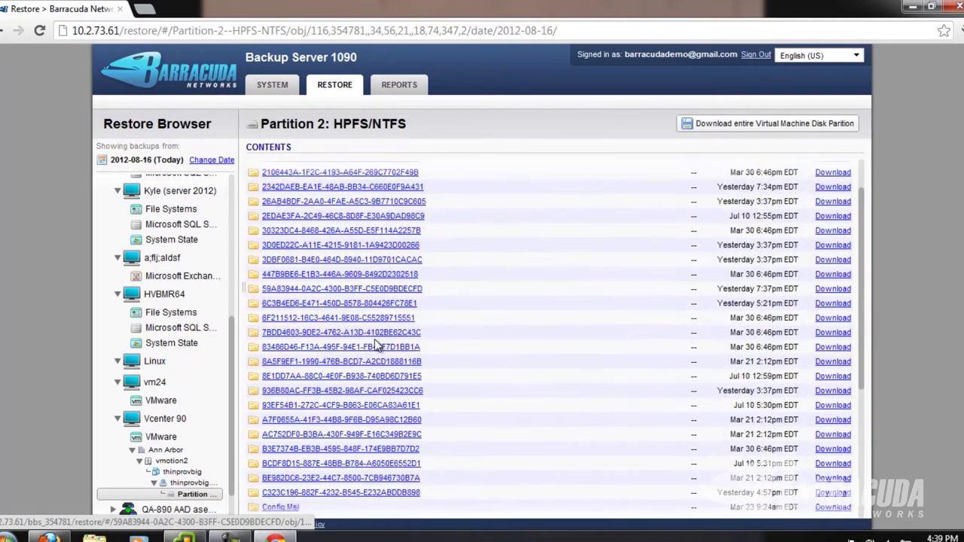
pyautogui.scroll(-5, 377, 366)
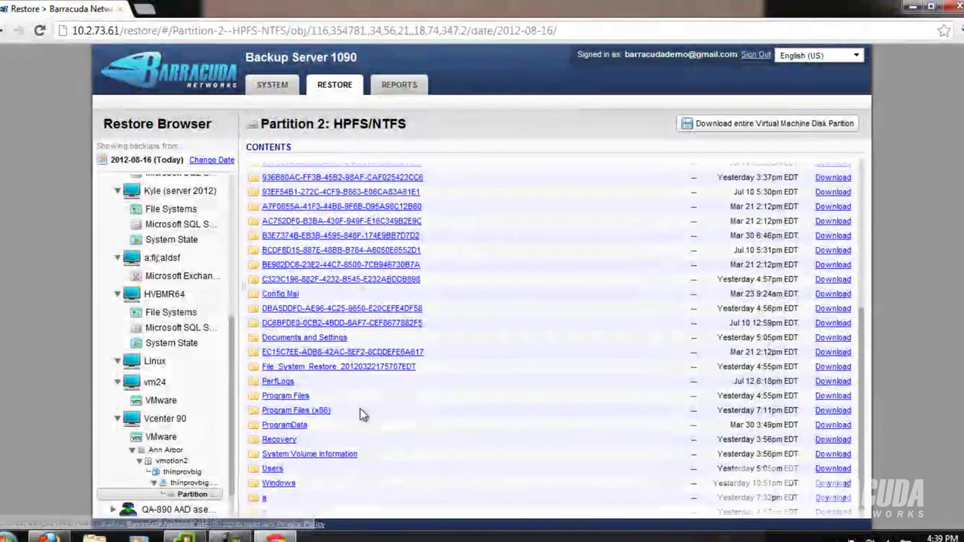
pyautogui.click(278, 483)
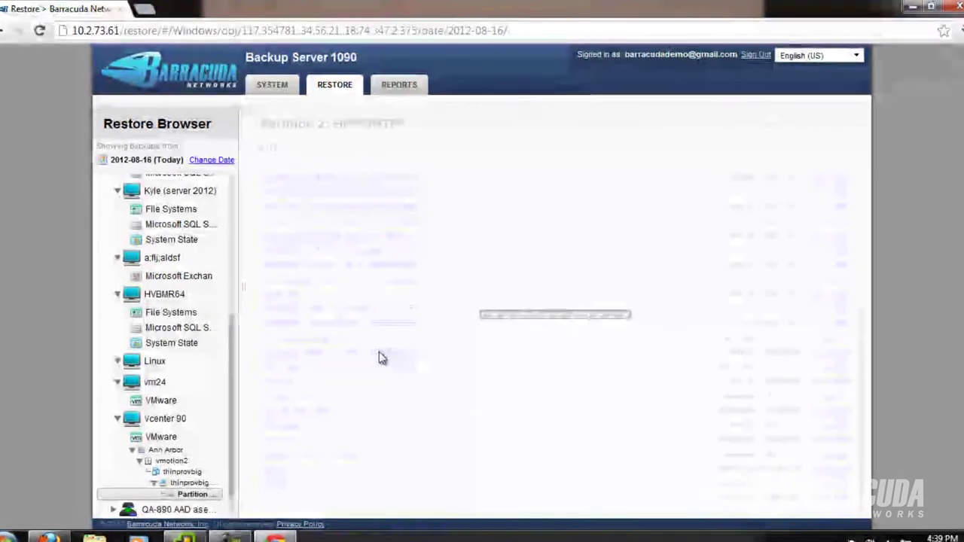
pyautogui.scroll(-1, 383, 358)
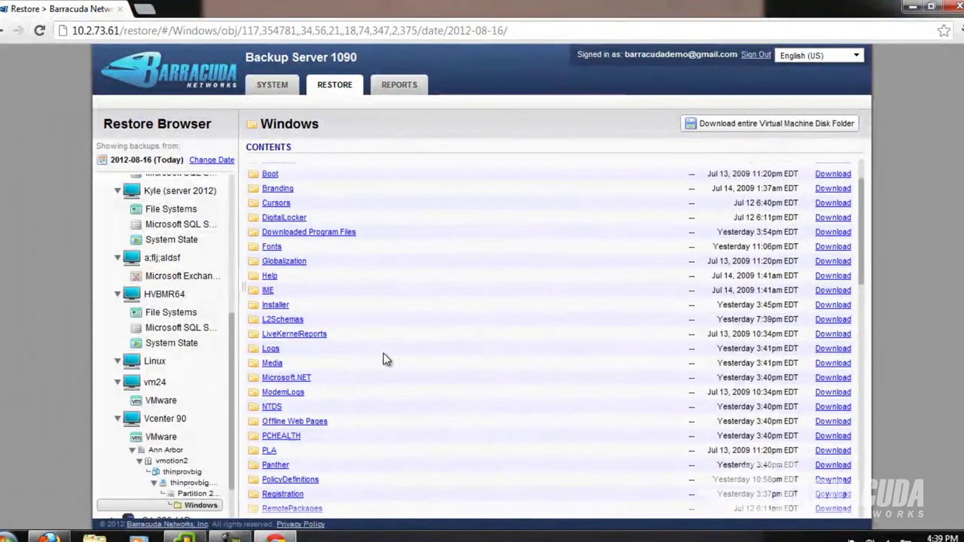
pyautogui.scroll(-1, 386, 362)
pyautogui.scroll(-3, 390, 364)
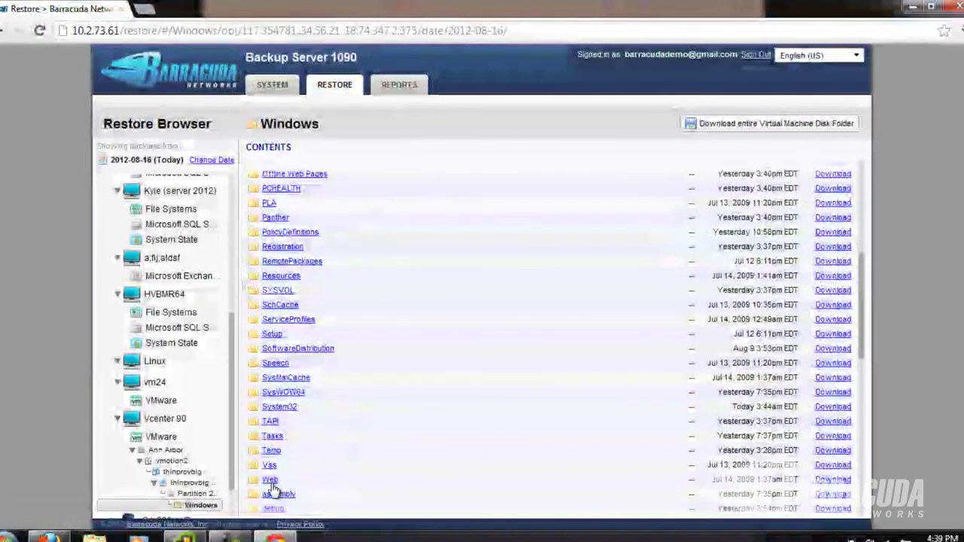
# Download img0.jpg from Web\Wallpaper\Windows and open it in Windows Photo Viewer.
pyautogui.click(280, 492)
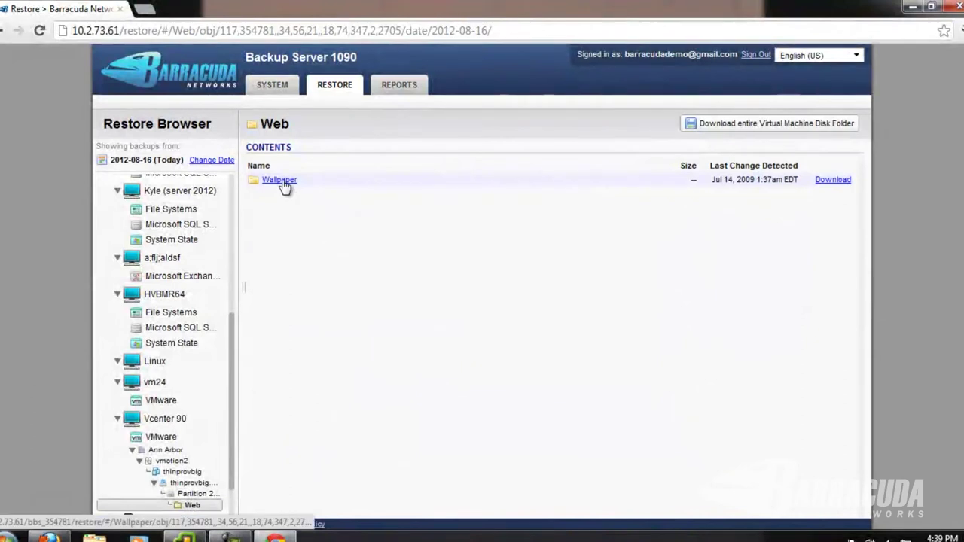
pyautogui.click(279, 183)
pyautogui.click(293, 182)
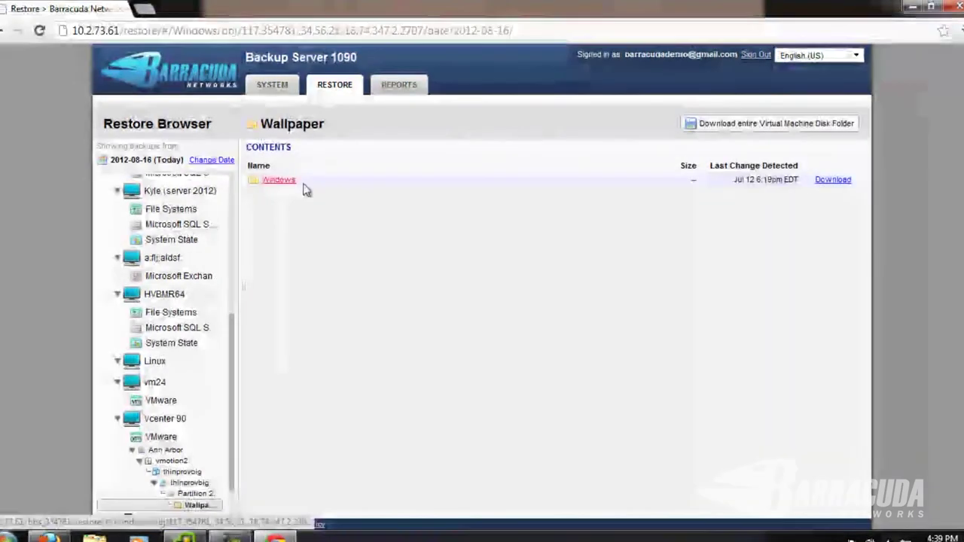
pyautogui.click(828, 182)
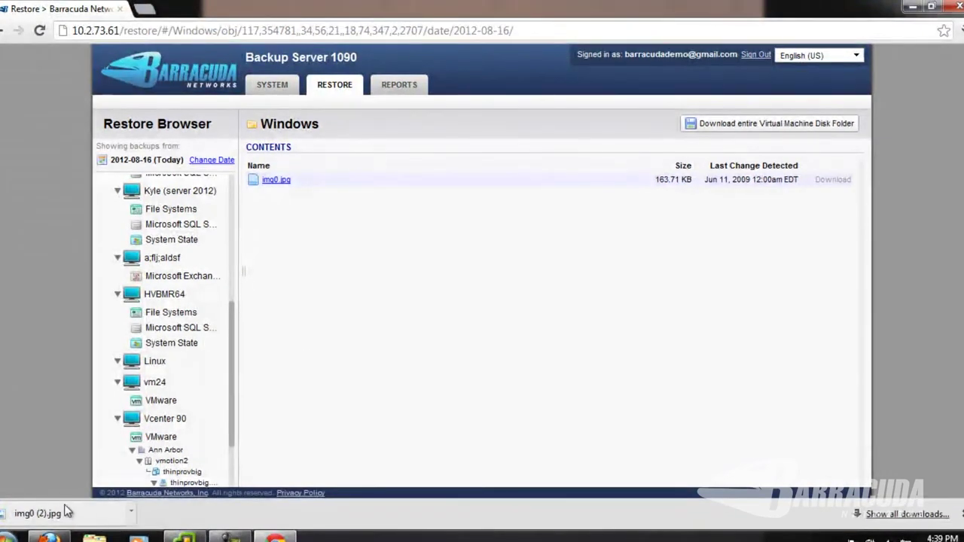
pyautogui.click(36, 514)
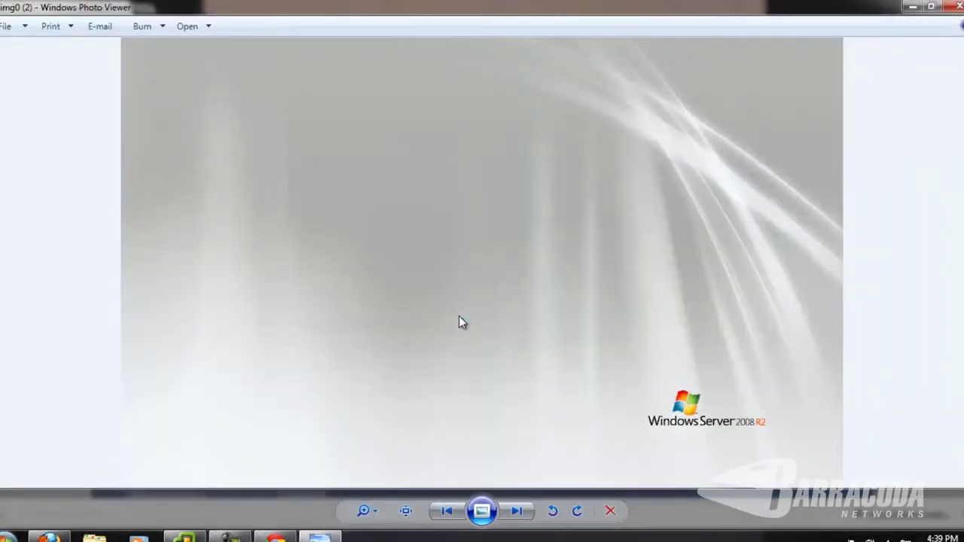